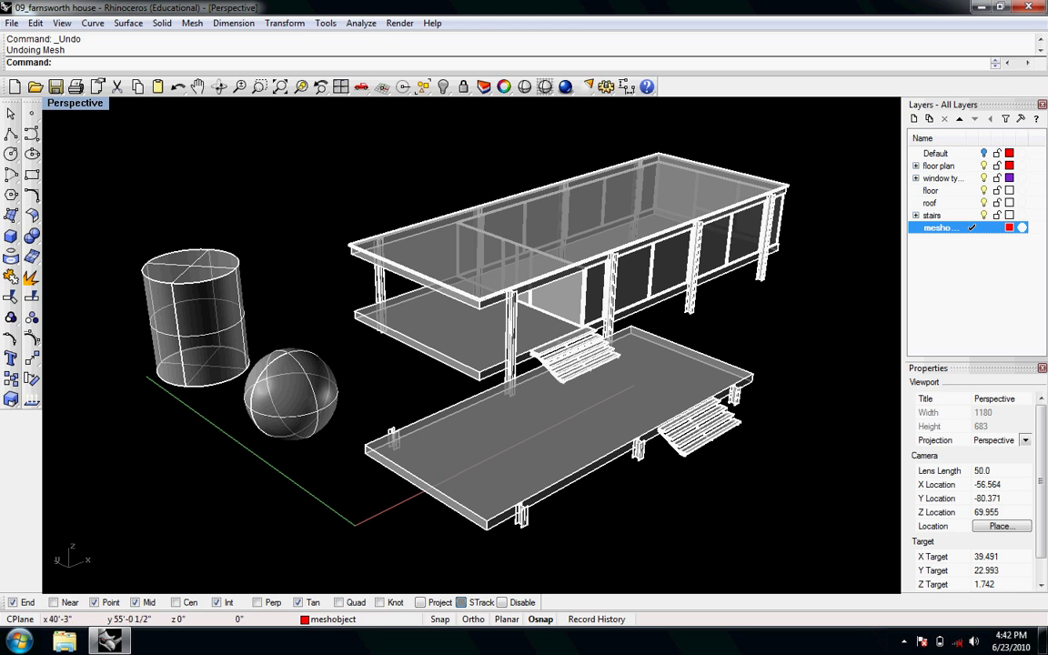
Inspect the house's parts, the cylinder and the sphere by selecting them individually
right_click_drag(348, 293, 366, 274)
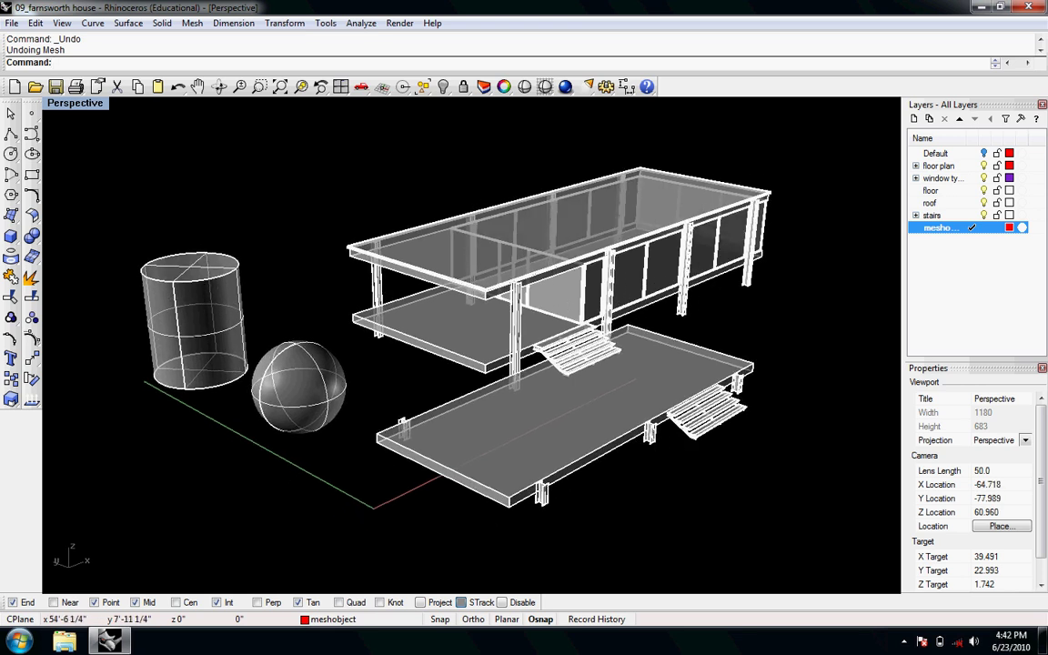
scroll(594, 355, "up", 2)
left_click(641, 347)
left_click(617, 257)
left_click(537, 193)
left_click(589, 278)
left_click(557, 275)
key("Escape")
left_click(268, 384)
left_click(153, 290)
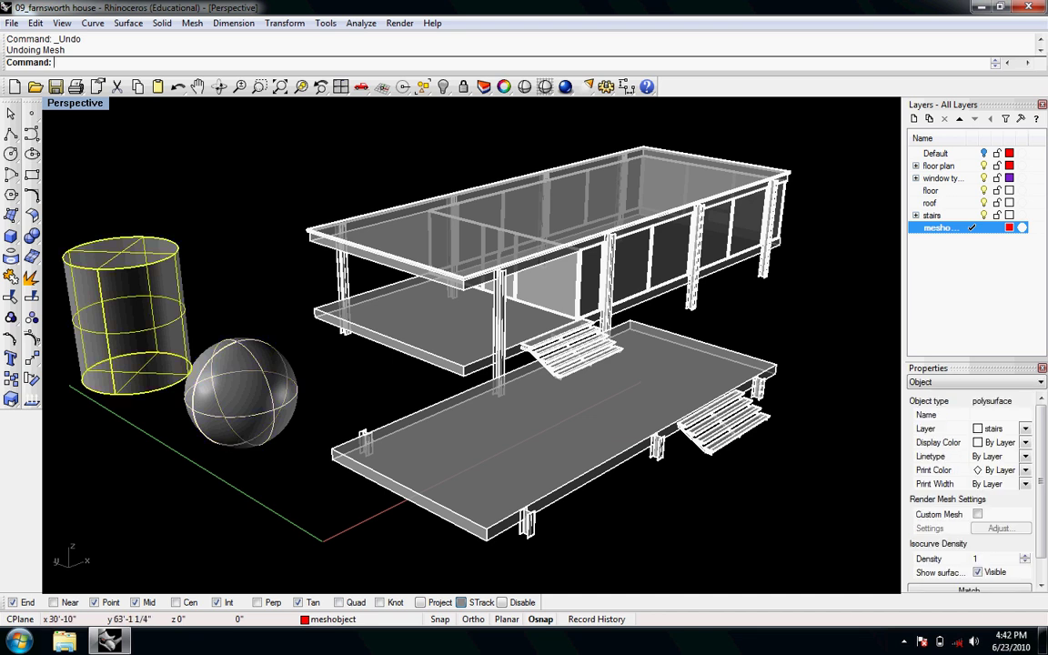
left_click(242, 346)
right_click_drag(282, 348, 319, 345, "shift")
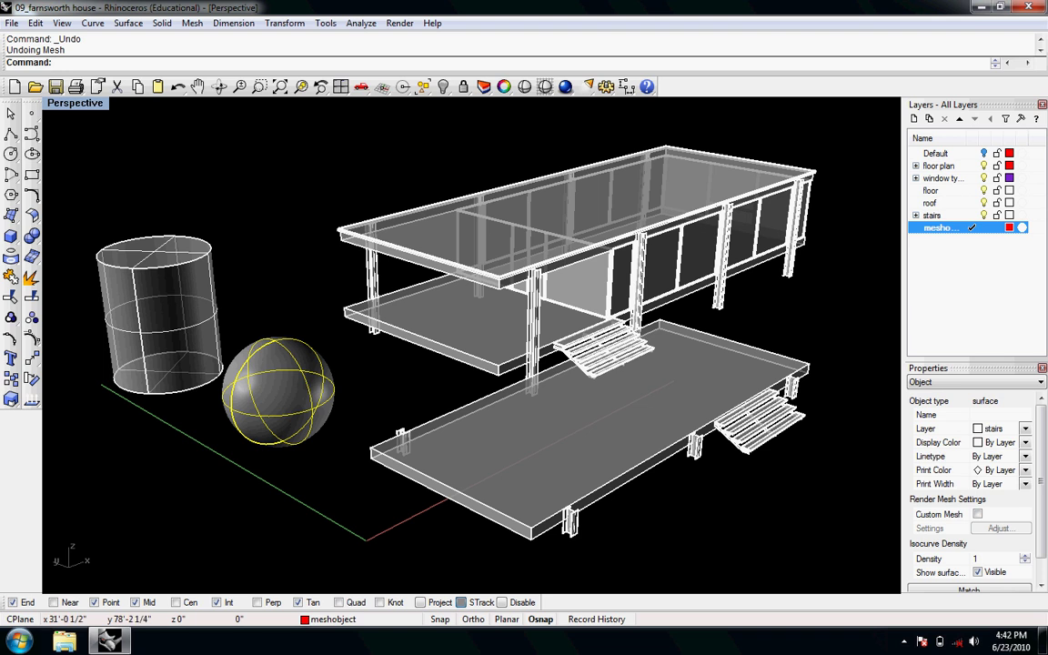
left_click(240, 296)
right_click_drag(534, 408, 532, 414, "shift")
Try to export the house, cylinder and sphere together as asdf in 3D Studio (*.3ds) format
left_click_drag(97, 129, 853, 571)
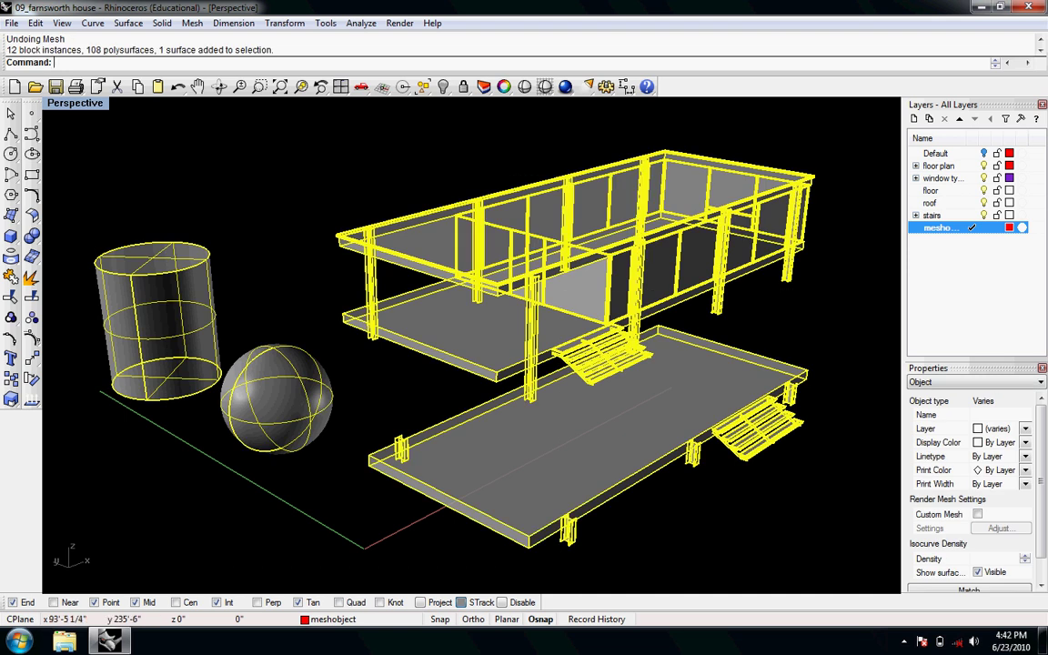
type("Export")
key("Return")
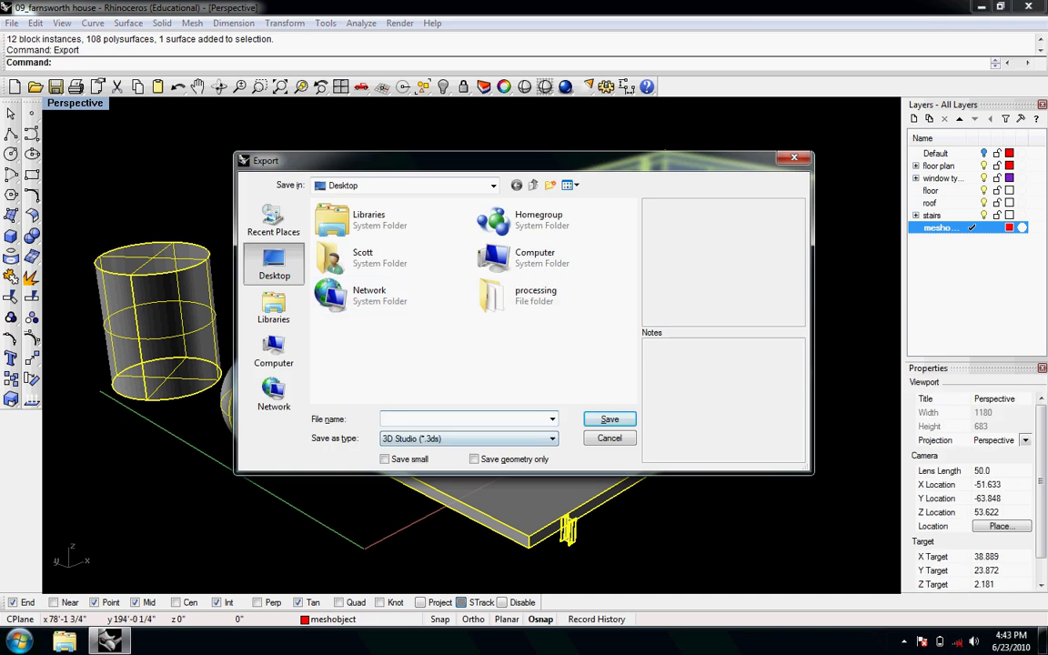
type("self")
key("Return")
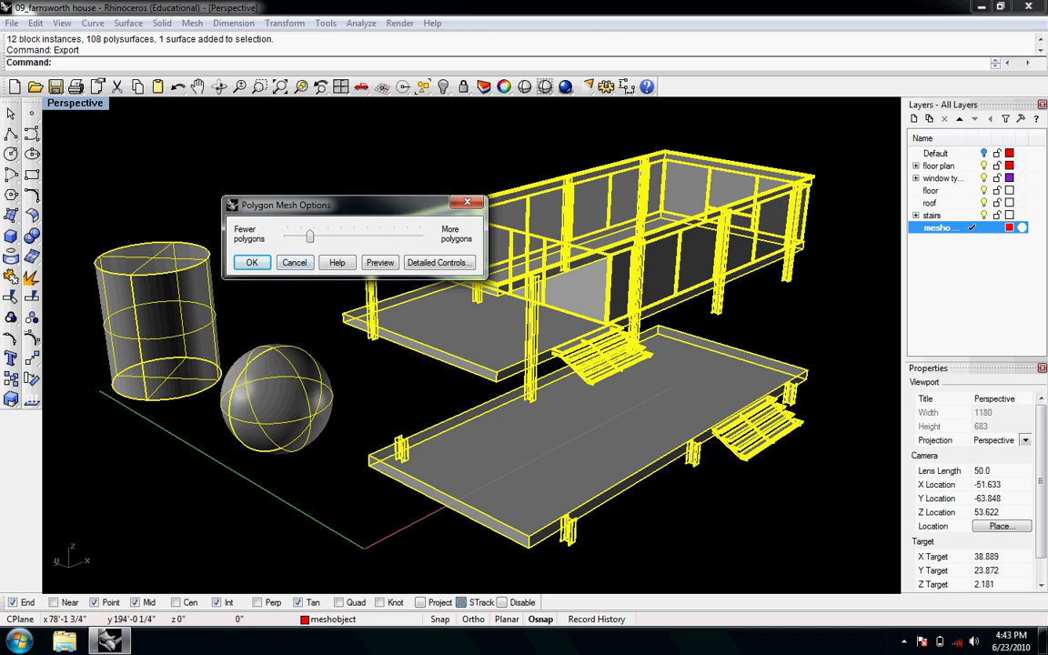
key("Return")
Mesh all the NURBS objects at the maximum polygon setting and move the originals away from the meshes
left_click(192, 22)
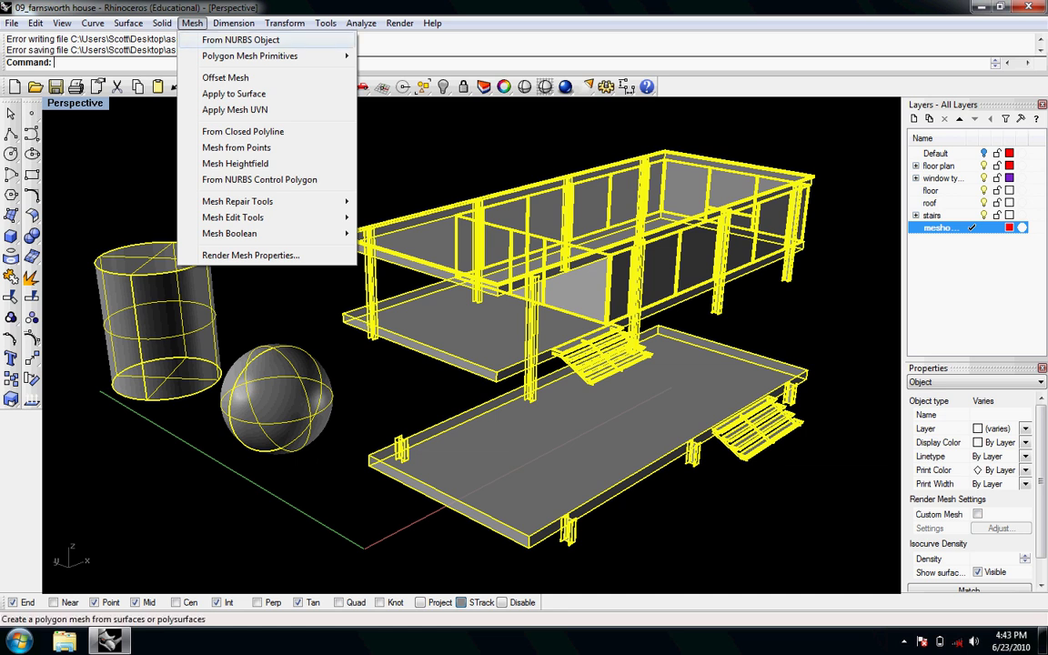
left_click(240, 39)
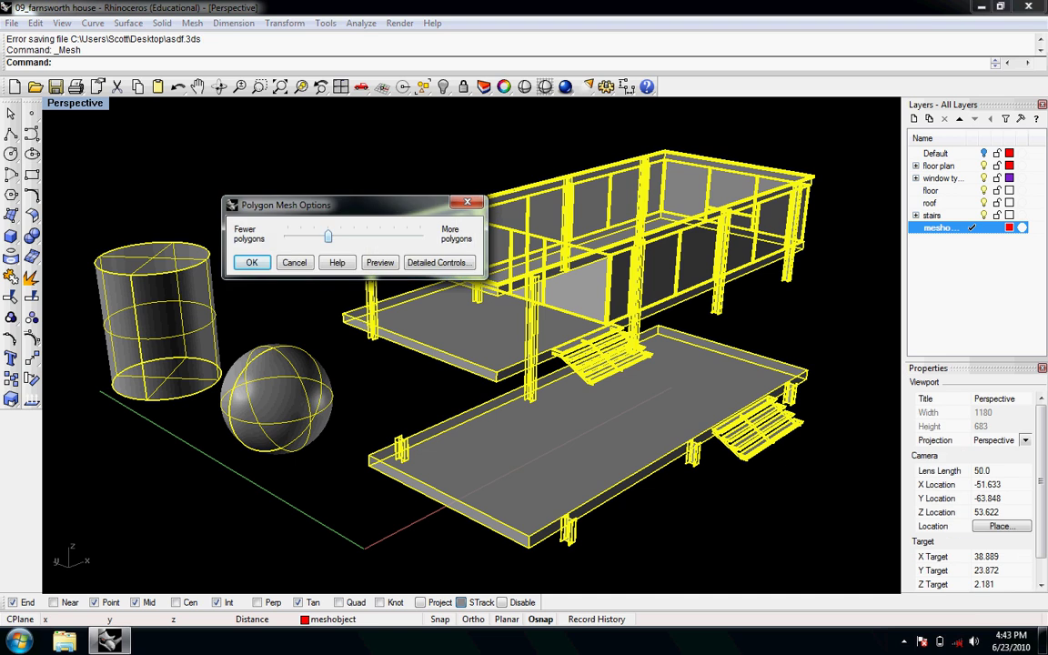
left_click_drag(328, 236, 420, 235)
key("Return")
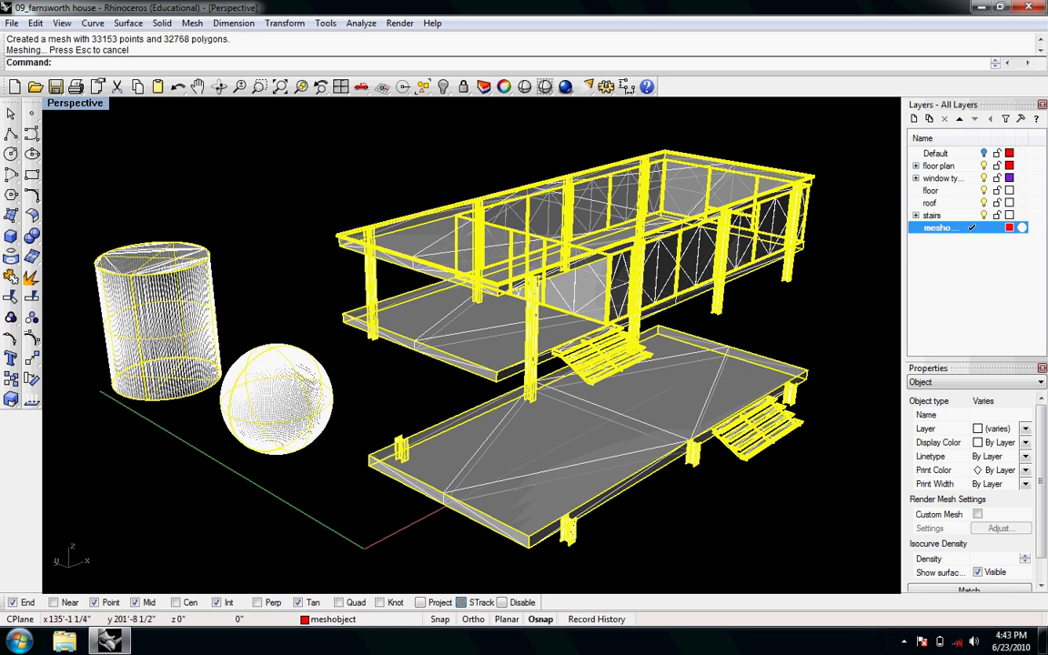
left_click_drag(533, 282, 137, 168)
key("Escape")
Examine the dense meshes of the cylinder, sphere and house from several angles
right_click_drag(346, 279, 425, 241)
scroll(333, 408, "up", 8)
right_click_drag(296, 335, 437, 356, "shift")
right_click_drag(339, 345, 496, 445, "shift")
right_click_drag(331, 267, 370, 266)
scroll(293, 282, "up", 2)
scroll(293, 282, "down", 7)
scroll(293, 286, "down", 2)
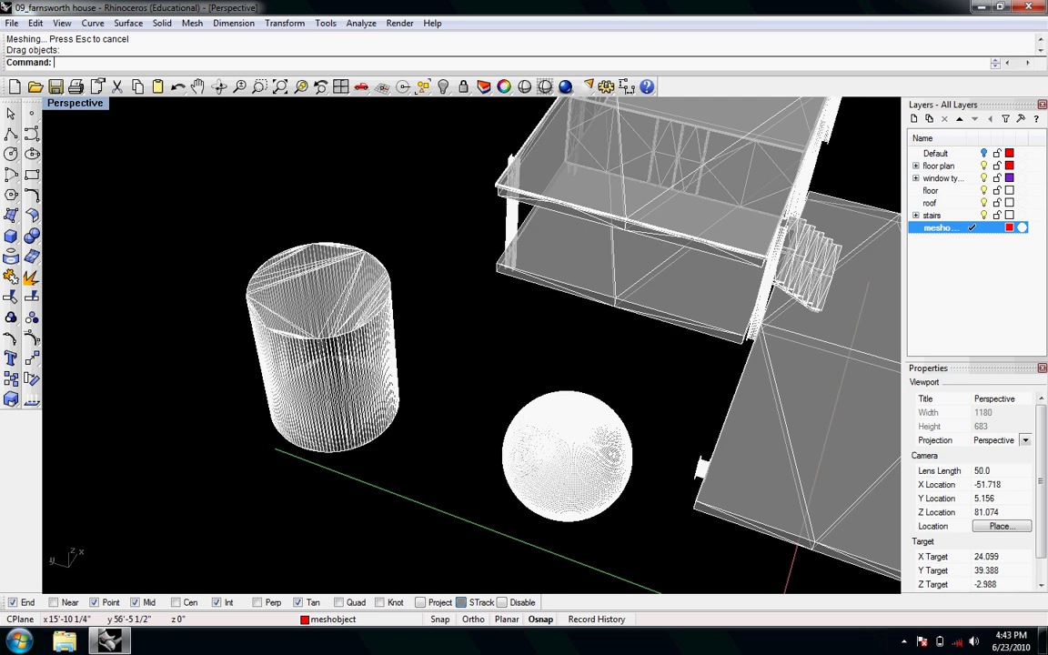
right_click_drag(633, 371, 336, 348, "shift")
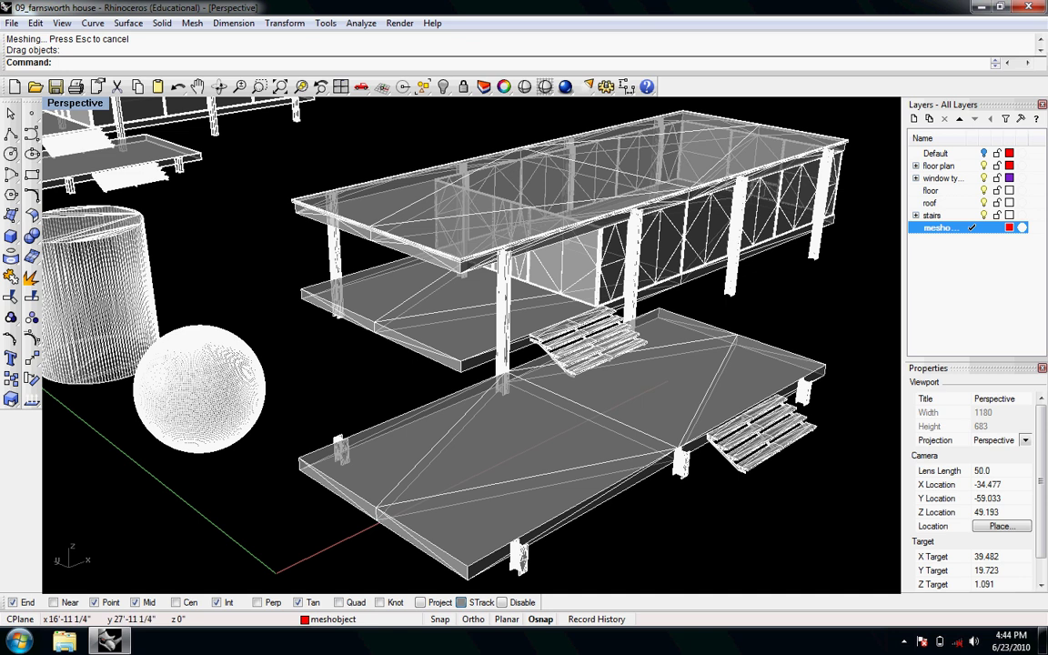
right_click_drag(227, 342, 289, 317, "shift")
Undo the dense meshing, remesh the NURBS objects at the fewest-polygons setting and move the originals aside
key("ctrl+z")
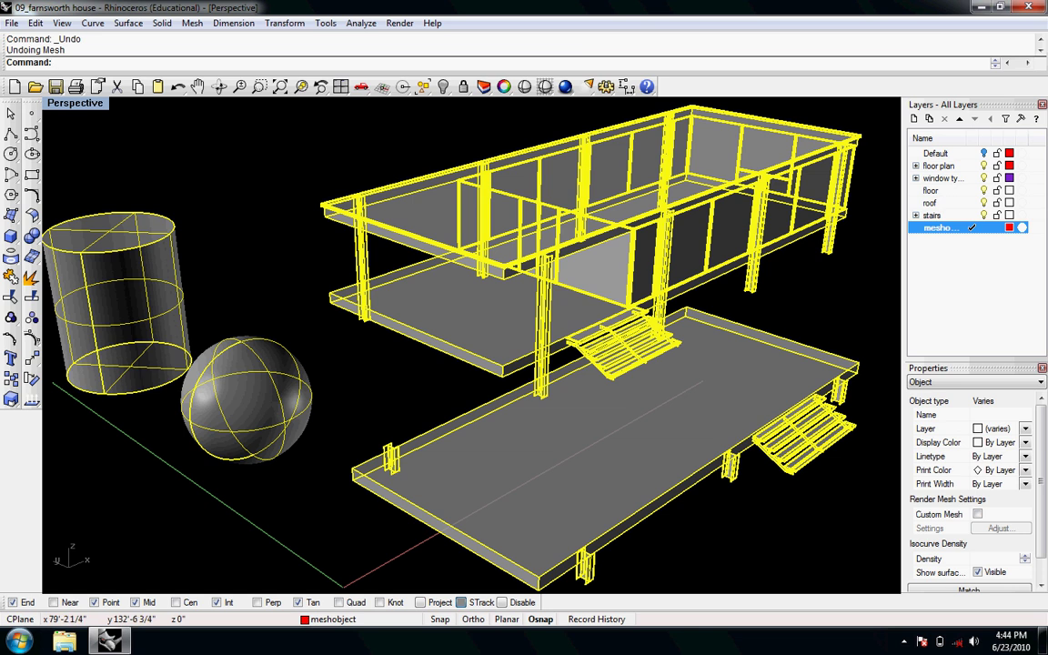
left_click(192, 23)
left_click(240, 40)
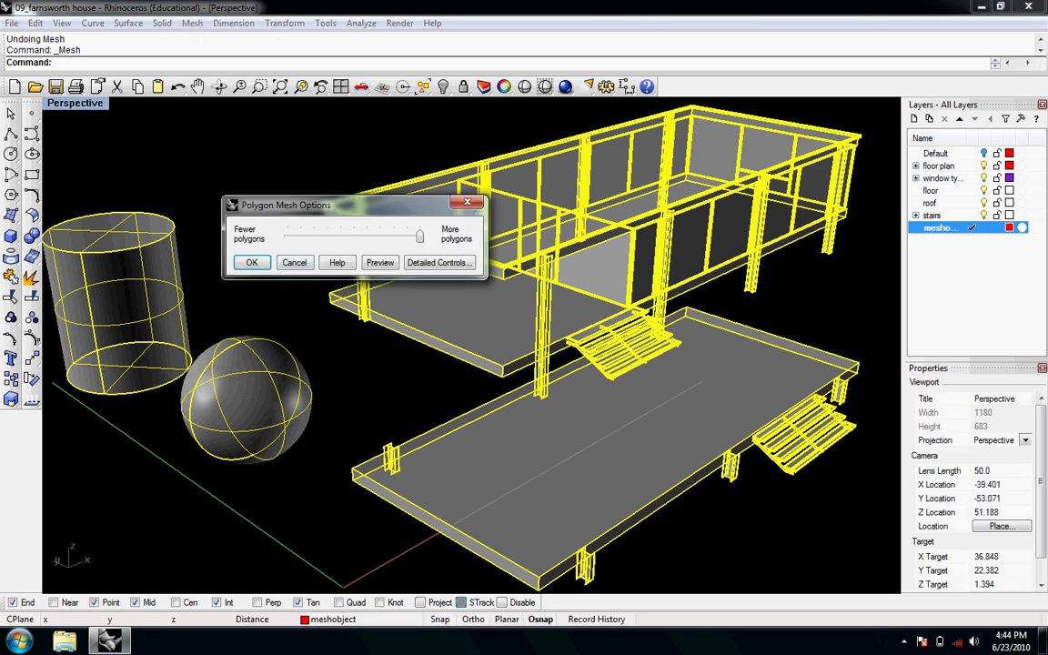
left_click_drag(314, 235, 288, 235)
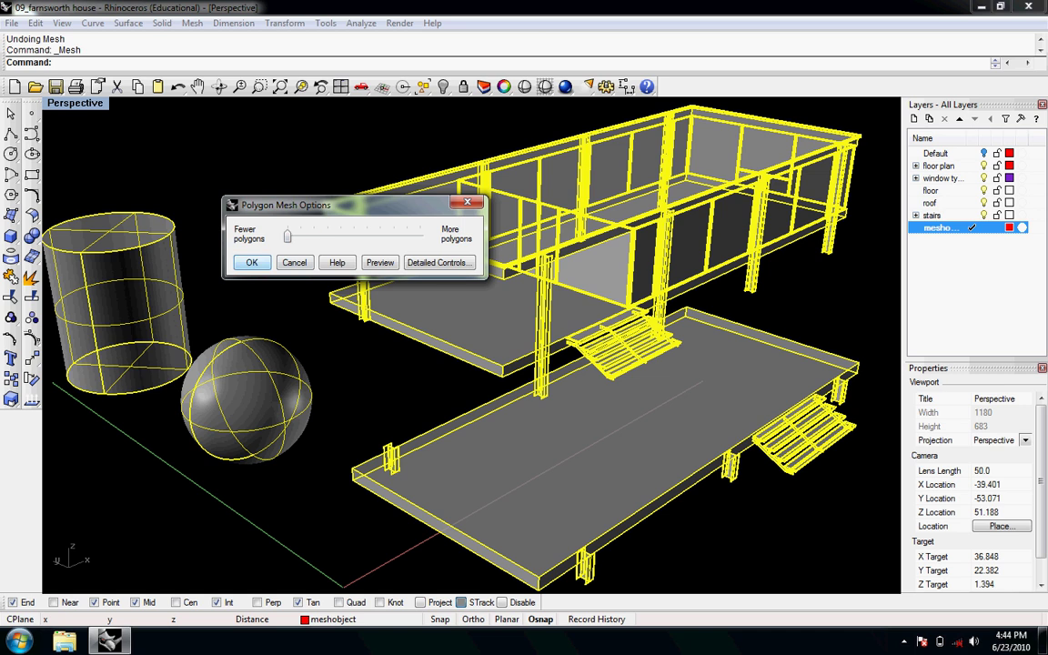
key("Return")
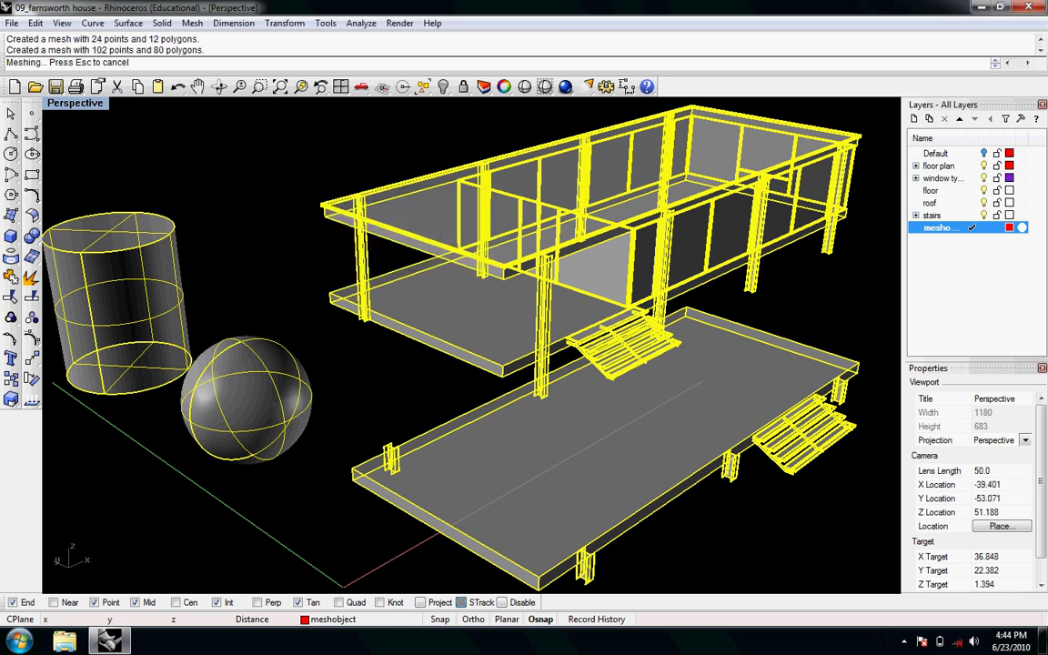
left_click_drag(284, 410, 11, 216)
left_click_drag(228, 232, 213, 136)
Examine the coarse meshes of the cylinder and sphere from several angles
mouse_move(212, 291)
right_mouse_down()
mouse_move(273, 310)
mouse_move(306, 338)
mouse_move(223, 286)
right_mouse_up()
key("Left")
key("Left")
key("Left")
key("Left")
key("Left")
key("Left")
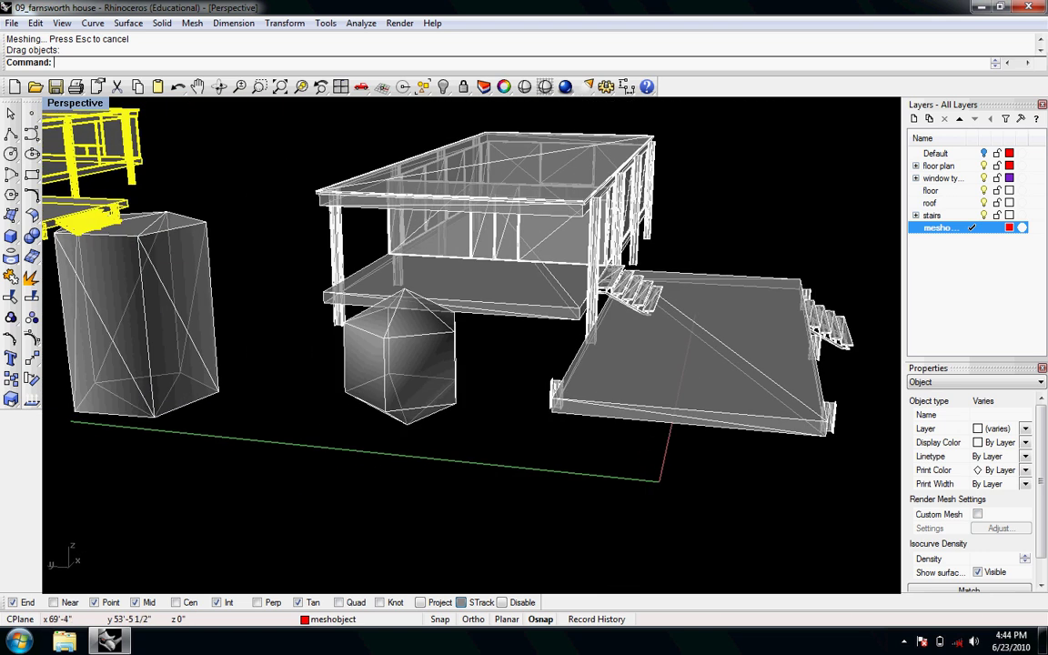
right_click_drag(305, 254, 428, 378, "shift")
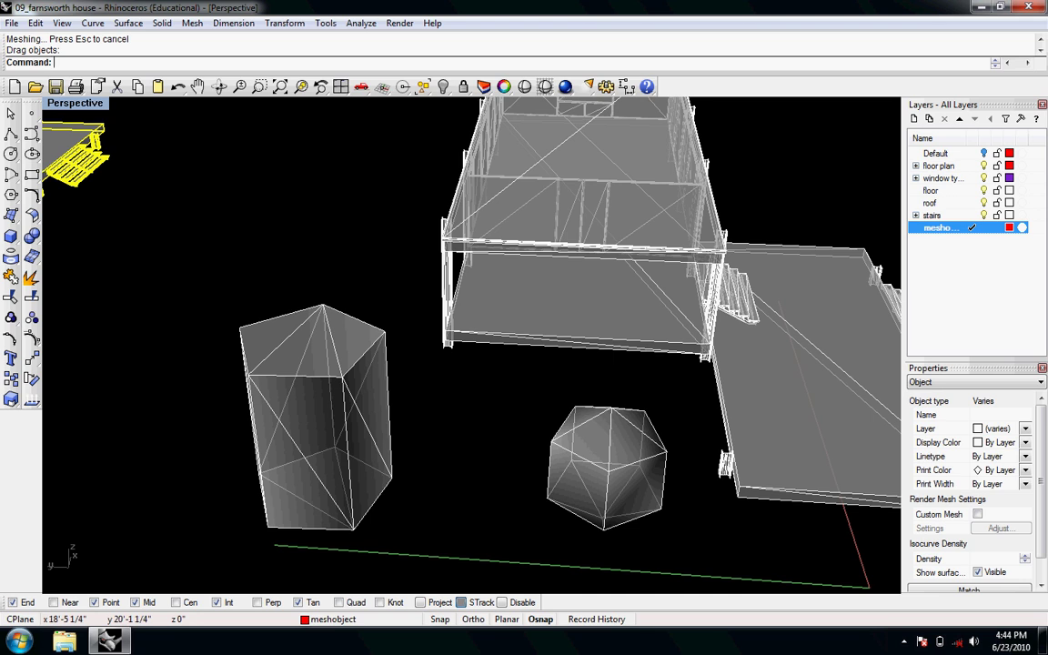
right_click_drag(582, 437, 464, 413)
right_click_drag(488, 455, 455, 409)
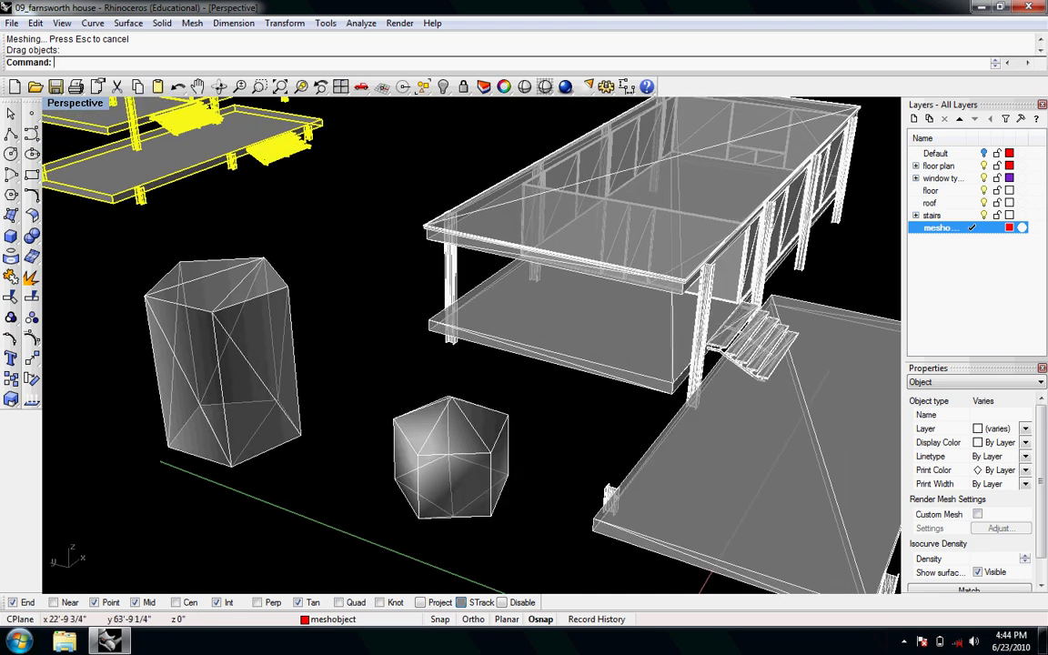
right_click_drag(335, 384, 262, 377)
right_click_drag(468, 445, 369, 343, "shift")
Examine the coarse meshing of the terrace's front steel column up close, especially its flange corners
scroll(630, 500, "up", 20)
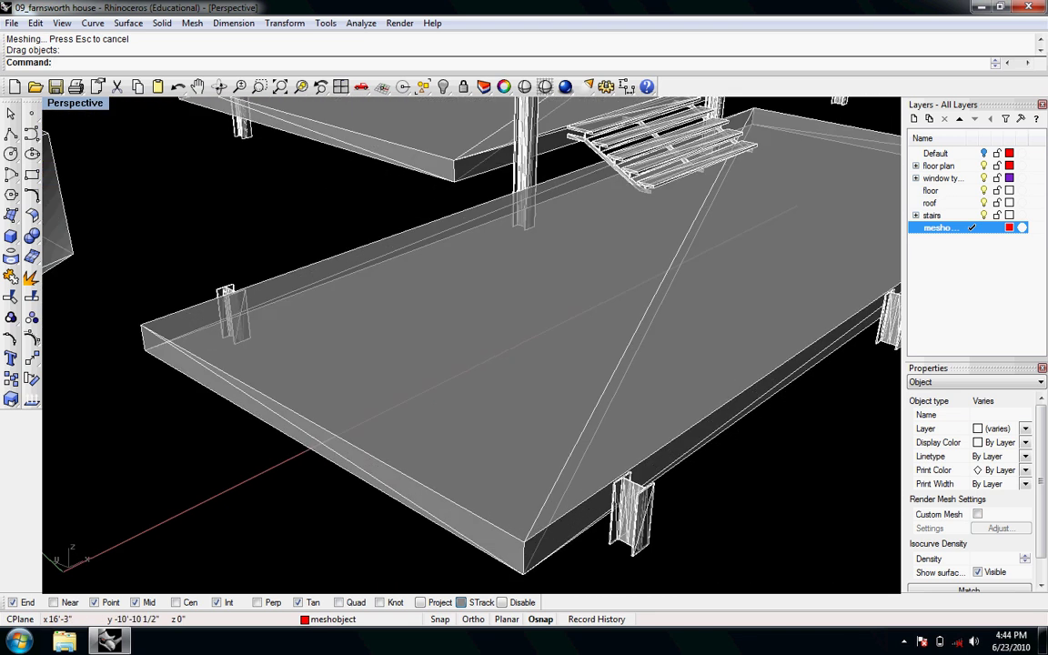
right_click_drag(602, 362, 484, 405, "shift")
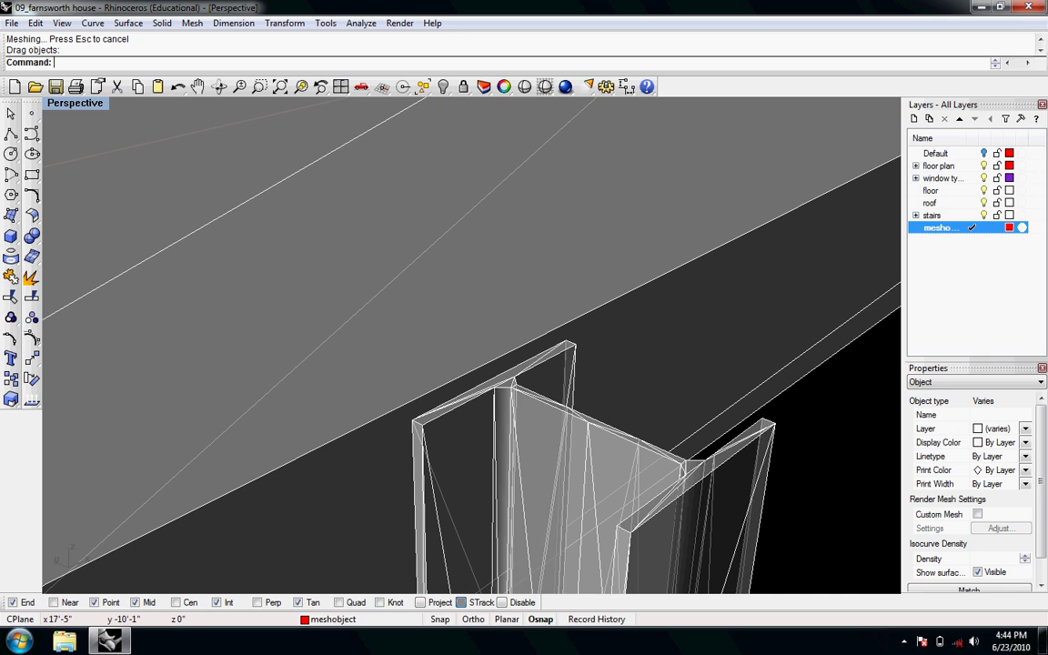
scroll(484, 405, "up", 10)
scroll(502, 394, "up", 5)
scroll(502, 394, "down", 5)
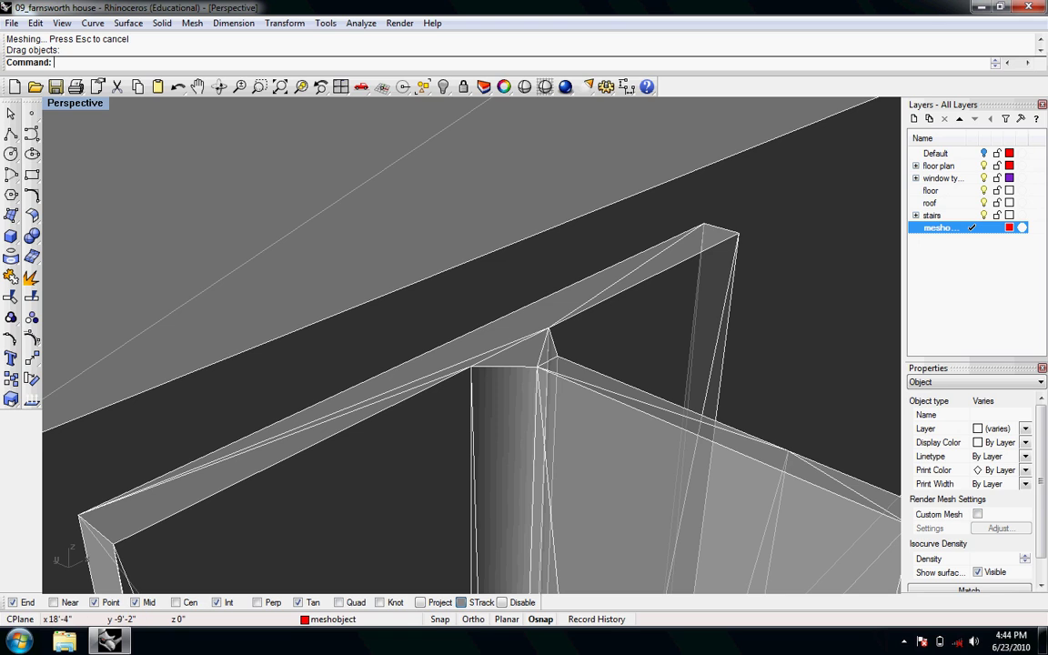
scroll(591, 351, "down", 12)
right_click_drag(583, 336, 593, 382, "shift")
scroll(579, 364, "down", 7)
key("Page_Up")
key("Page_Up")
key("Page_Up")
key("Page_Up")
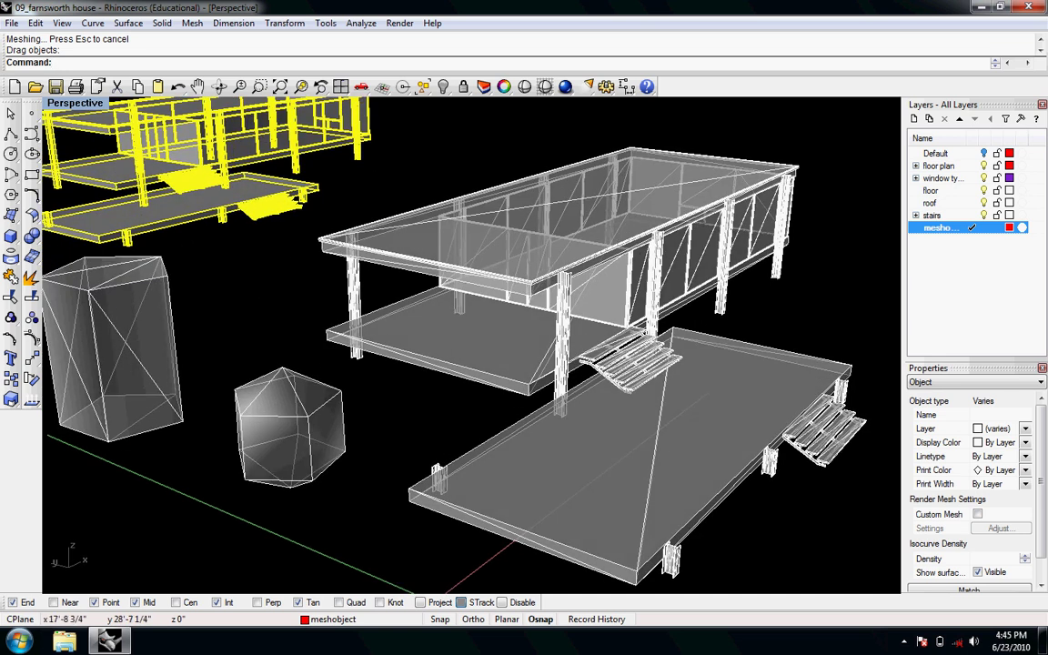
Undo the coarse meshing and preview a mesh of the NURBS objects at a polygon setting about one third of the range
key("ctrl+z")
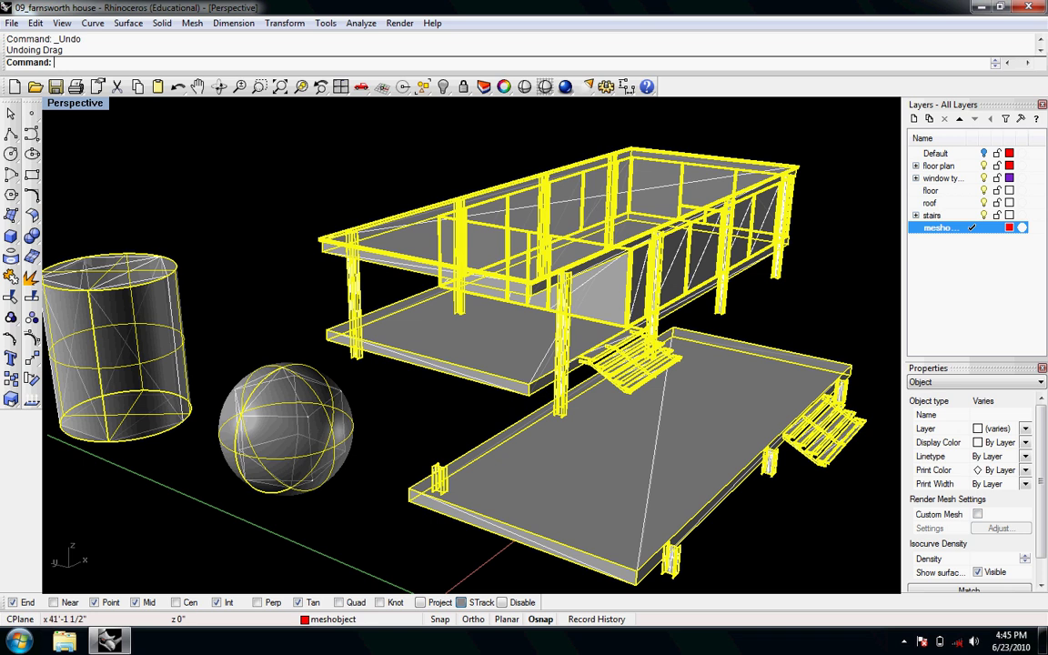
left_click(192, 23)
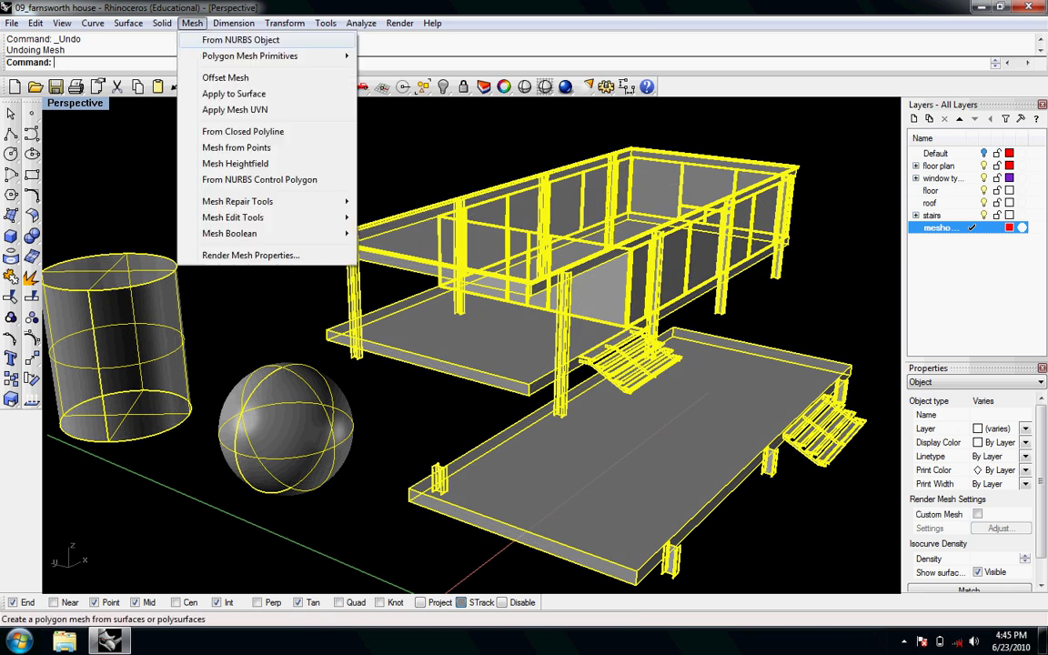
left_click(243, 40)
left_click_drag(288, 236, 336, 236)
key("Right")
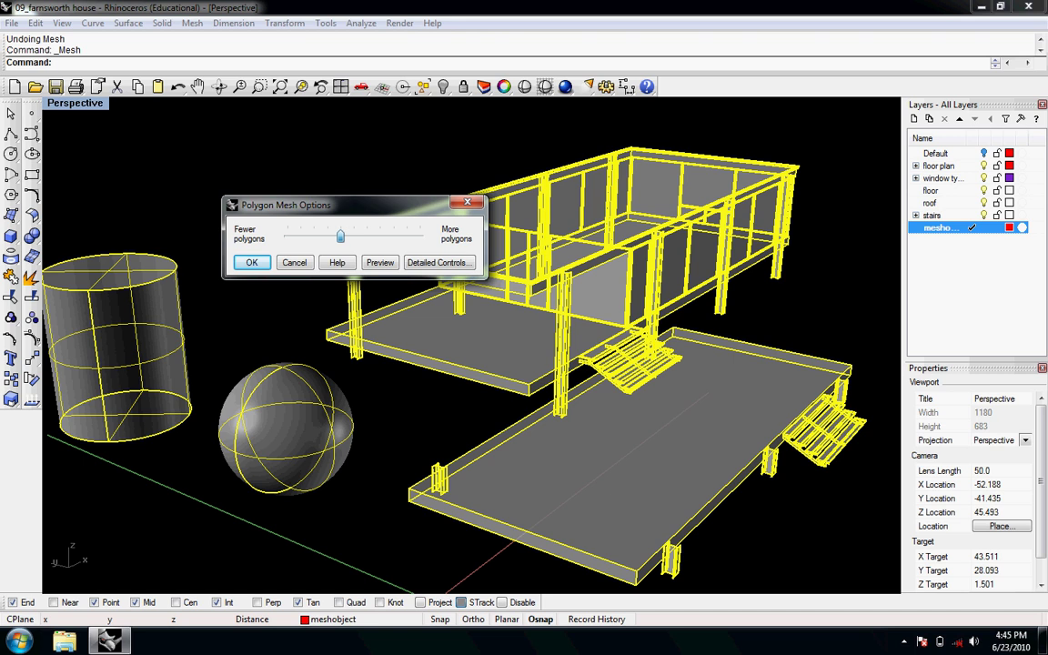
key("Left")
left_click(379, 262)
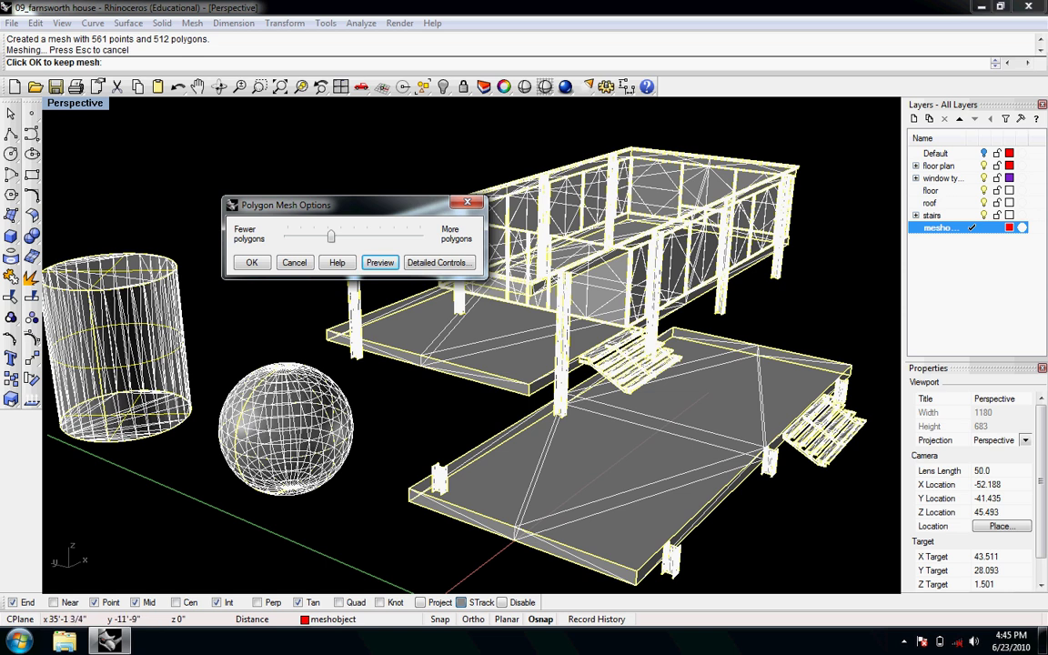
Examine the previewed mesh on the terrace's front steel column, including its rounded inner corners
scroll(655, 555, "up", 2)
scroll(637, 510, "up", 5)
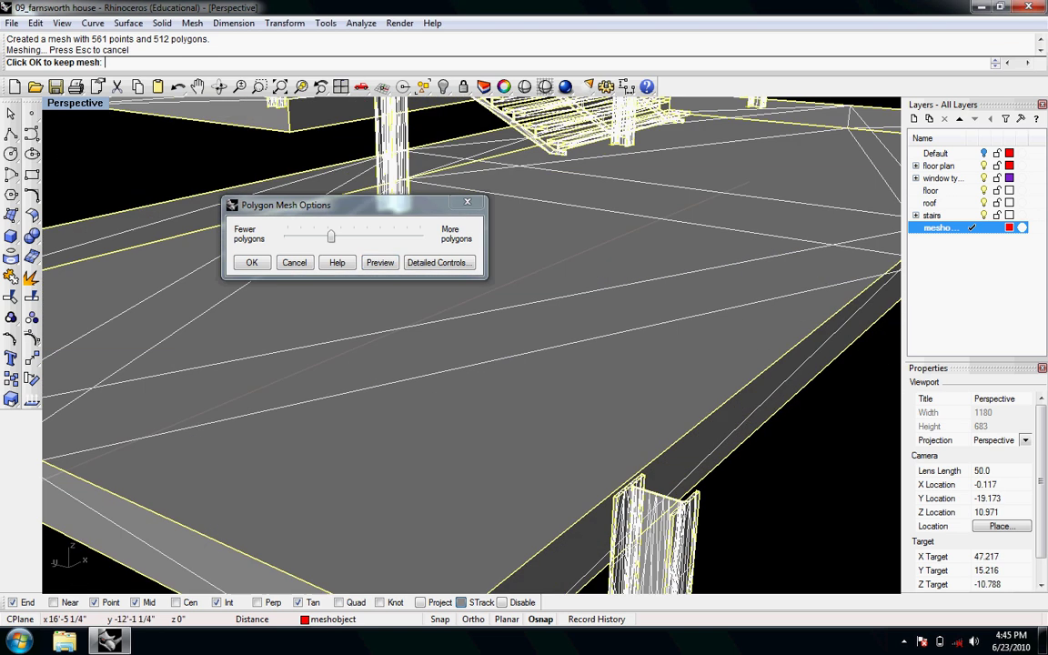
scroll(637, 510, "up", 3)
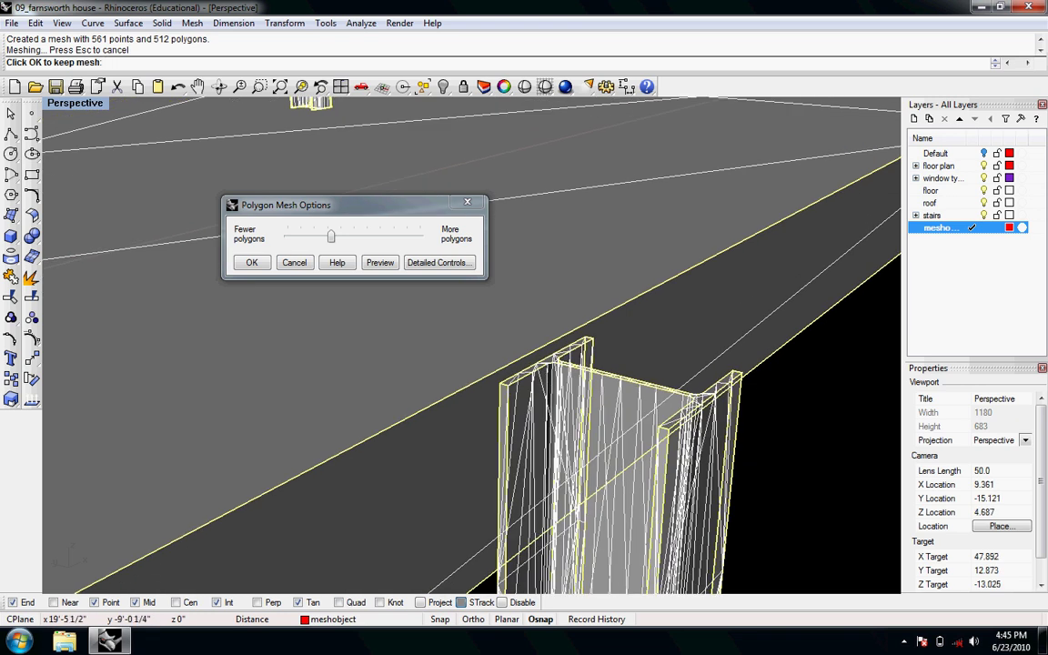
scroll(637, 509, "up", 3)
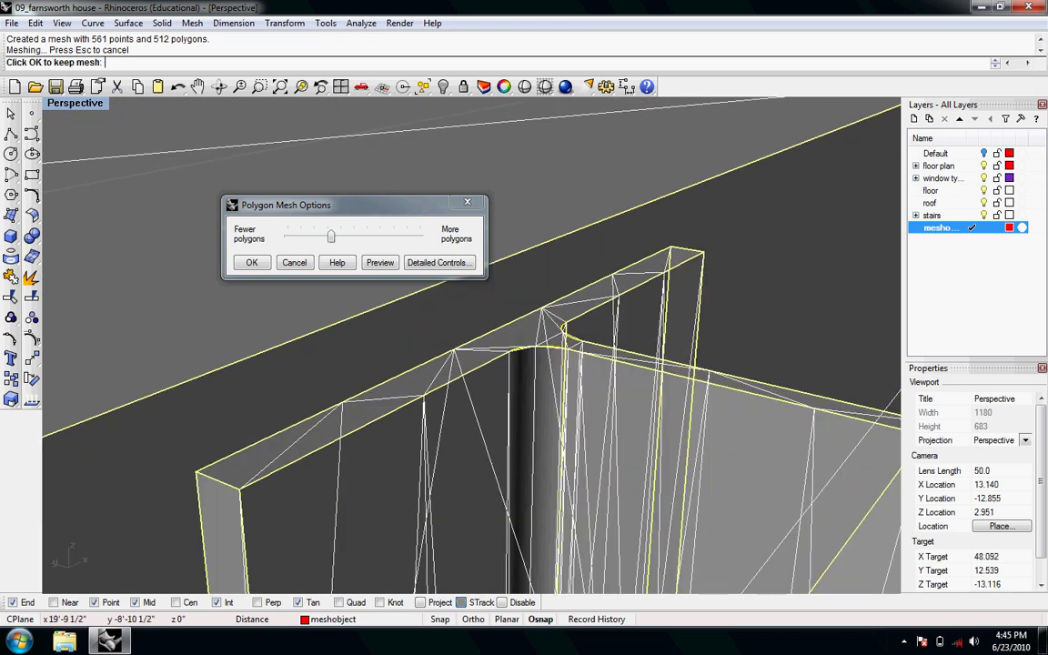
scroll(637, 510, "down", 5)
right_click_drag(578, 340, 601, 433, "shift")
right_click_drag(649, 388, 650, 400, "ctrl")
right_click_drag(637, 309, 671, 403, "shift")
right_click_drag(415, 324, 393, 288)
Accept the previewed mesh and move the original NURBS objects away from the meshes
left_click(251, 262)
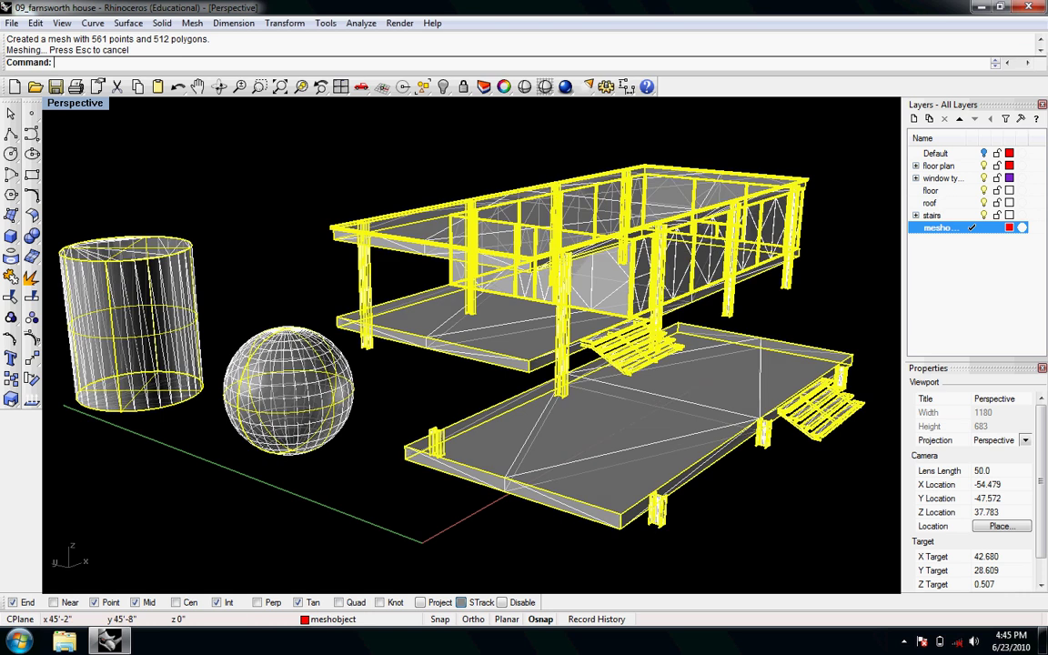
left_click_drag(631, 348, 225, 177)
left_click(278, 263)
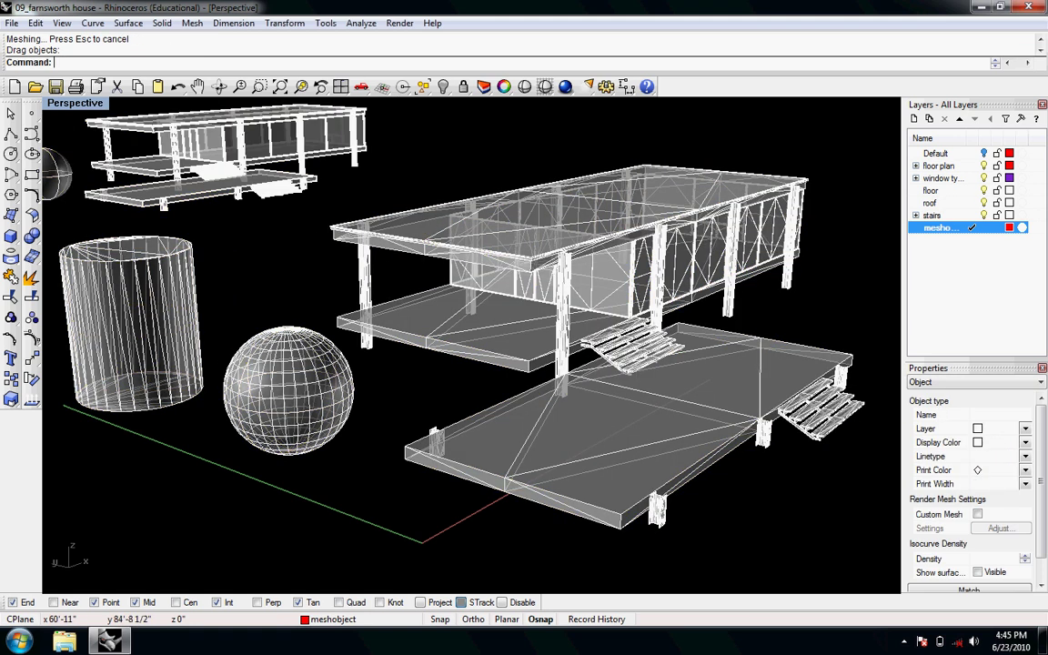
Select all the meshes of the house, cylinder and sphere, leaving out the original NURBS objects
mouse_move(246, 283)
right_mouse_down()
mouse_move(289, 259)
mouse_move(255, 269)
right_mouse_up()
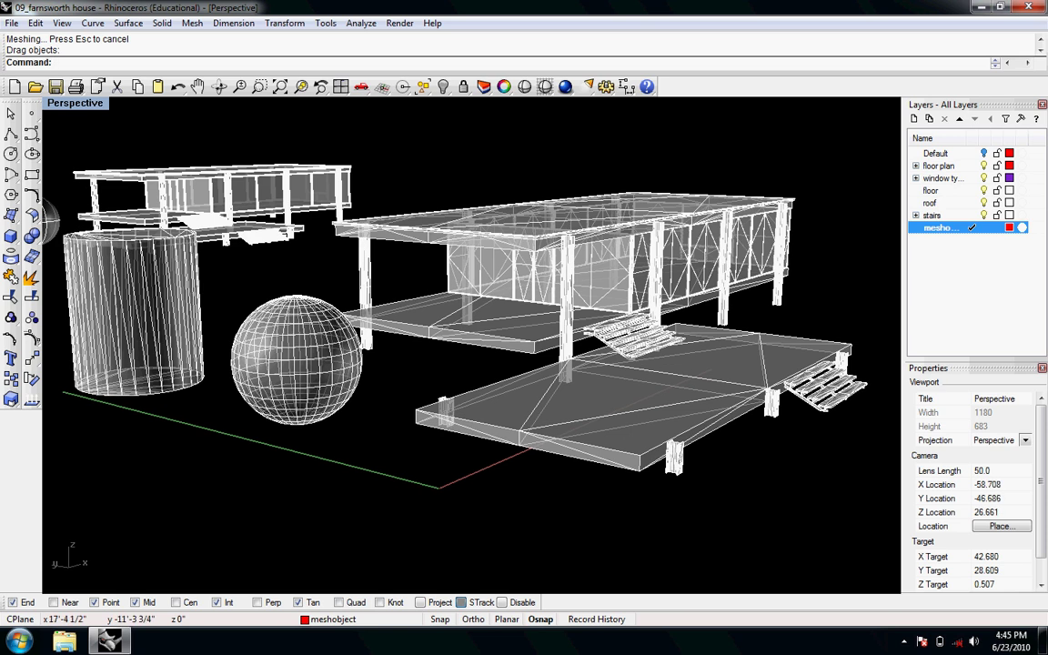
scroll(675, 459, "up", 8)
scroll(673, 455, "down", 10)
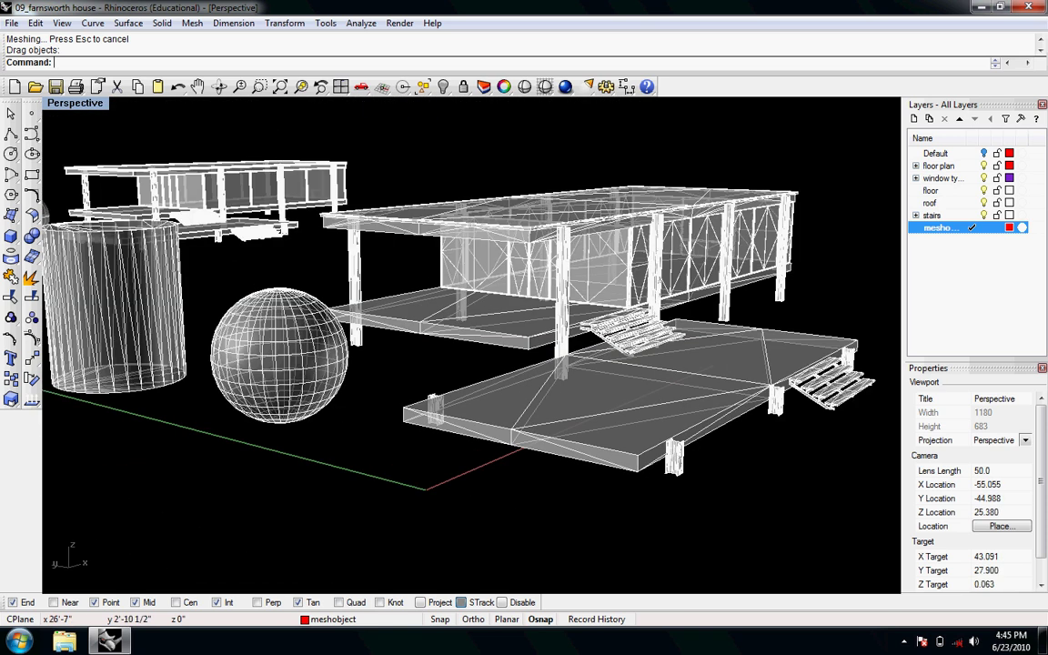
right_click_drag(580, 406, 748, 419)
scroll(702, 425, "down", 3)
left_click_drag(870, 510, 253, 144)
Export the selected meshes to the Desktop as farnsworth3ds in 3D Studio (*.3ds) format
type("Export")
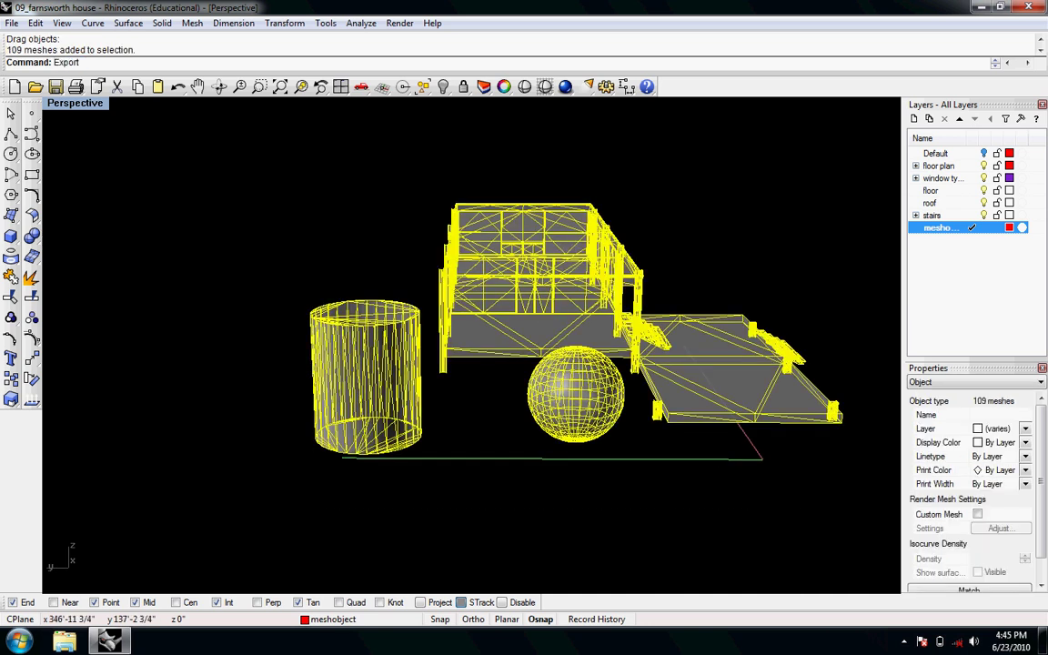
key("Return")
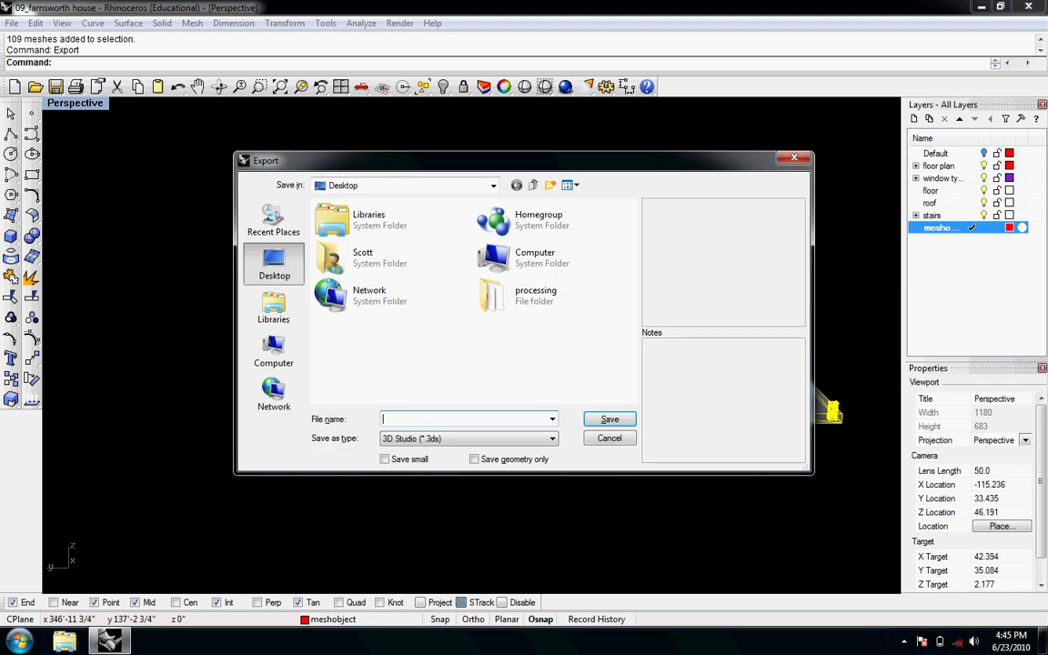
left_click(467, 439)
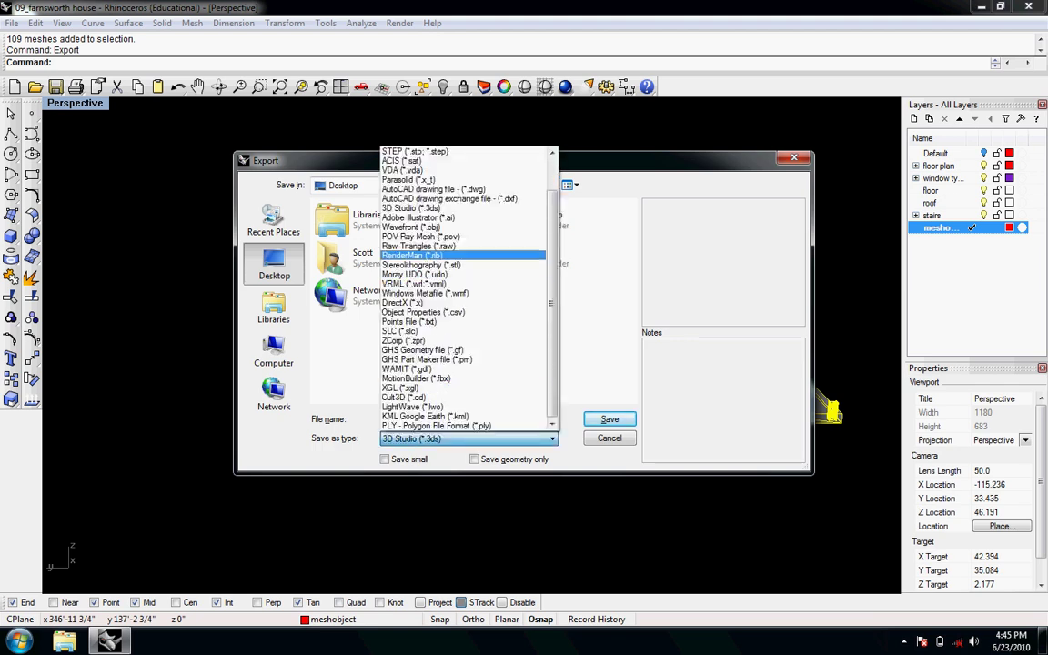
left_click(551, 173)
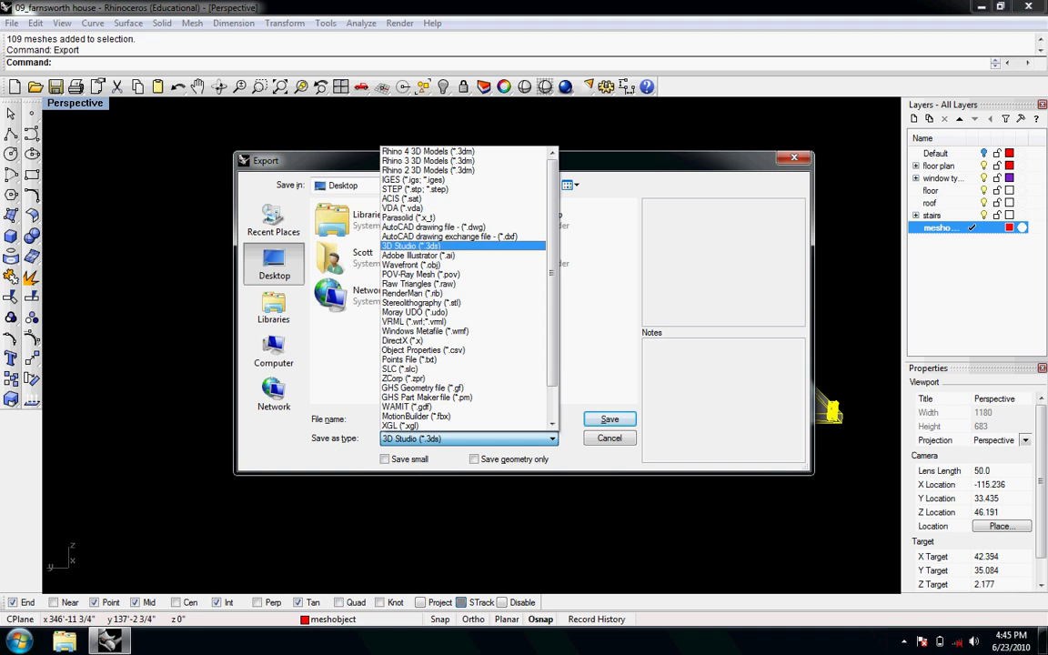
scroll(464, 287, "down", 2)
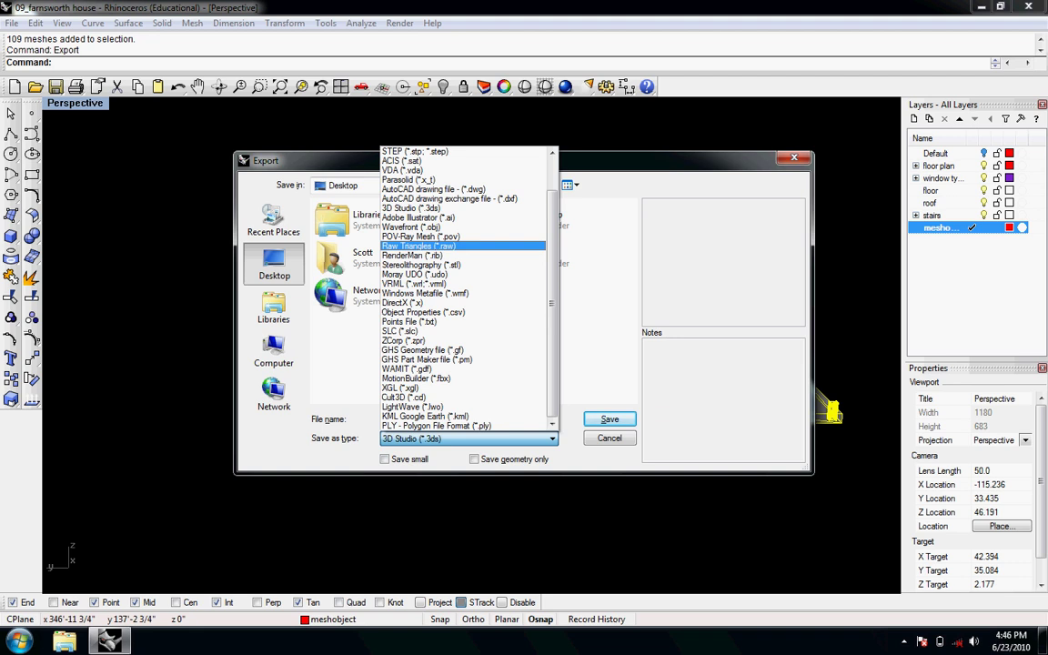
left_click(424, 207)
left_click(382, 419)
type("farnsworth3ds")
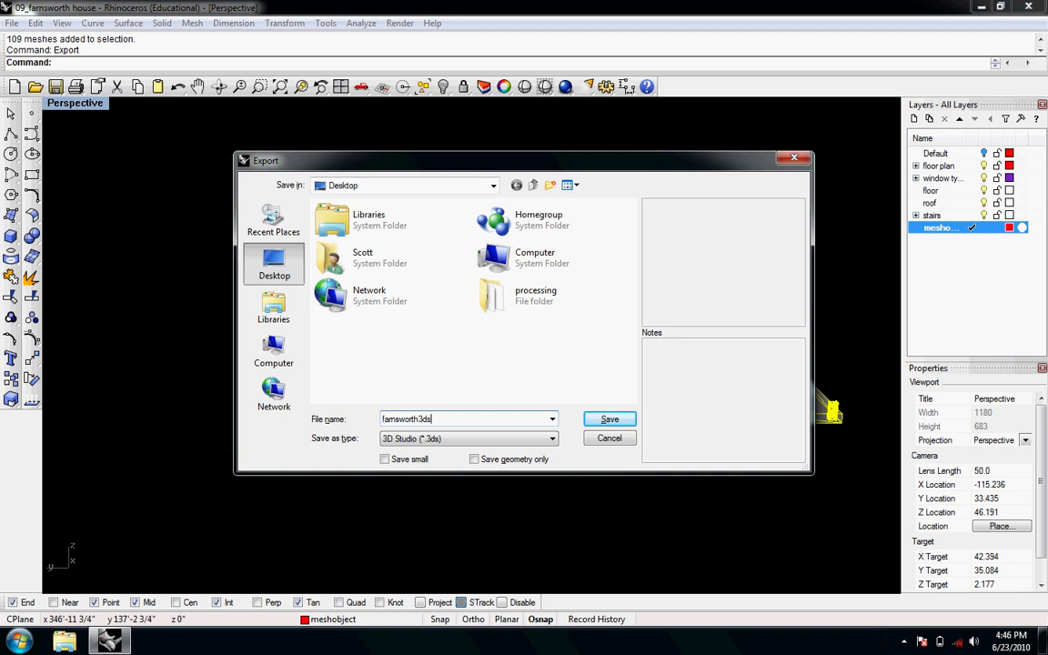
key("Return")
key("Escape")
right_click_drag(417, 273, 366, 285)
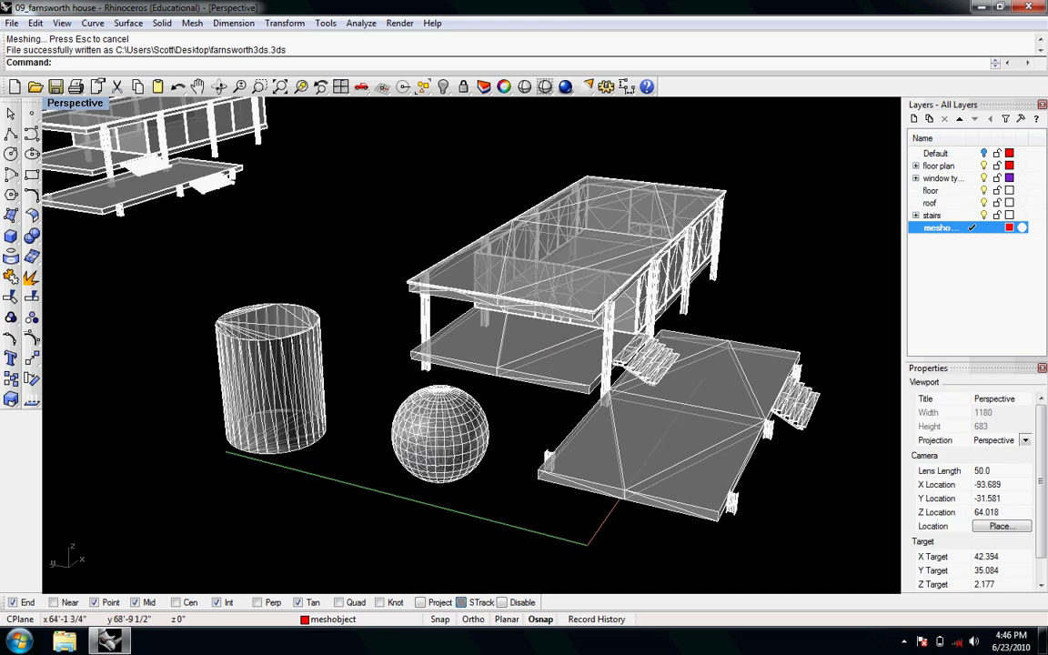